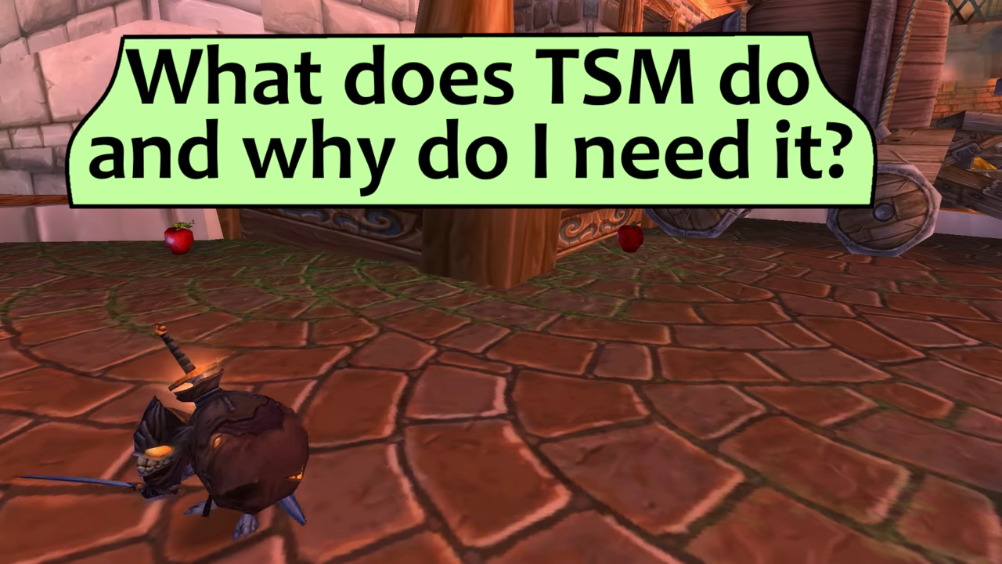
Step: Scroll down the TradeSkillMaster Curse Mods page to the tradeskillmaster.com link
{"action": "left_click_drag", "start_coordinate": [571, 332], "coordinate": [575, 329]}
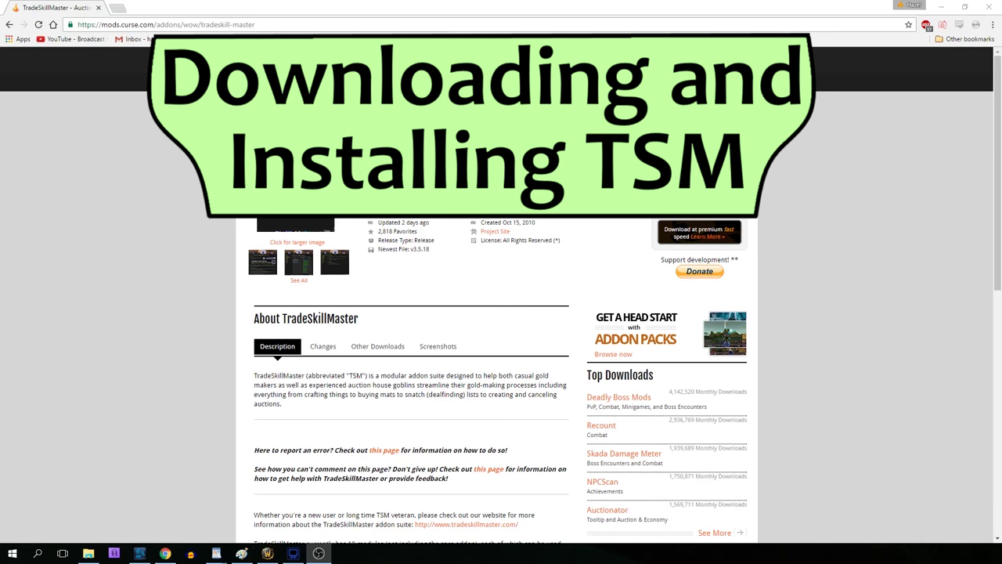
{"action": "left_click", "coordinate": [1000, 179]}
{"action": "left_click_drag", "start_coordinate": [1000, 179], "coordinate": [1000, 320]}
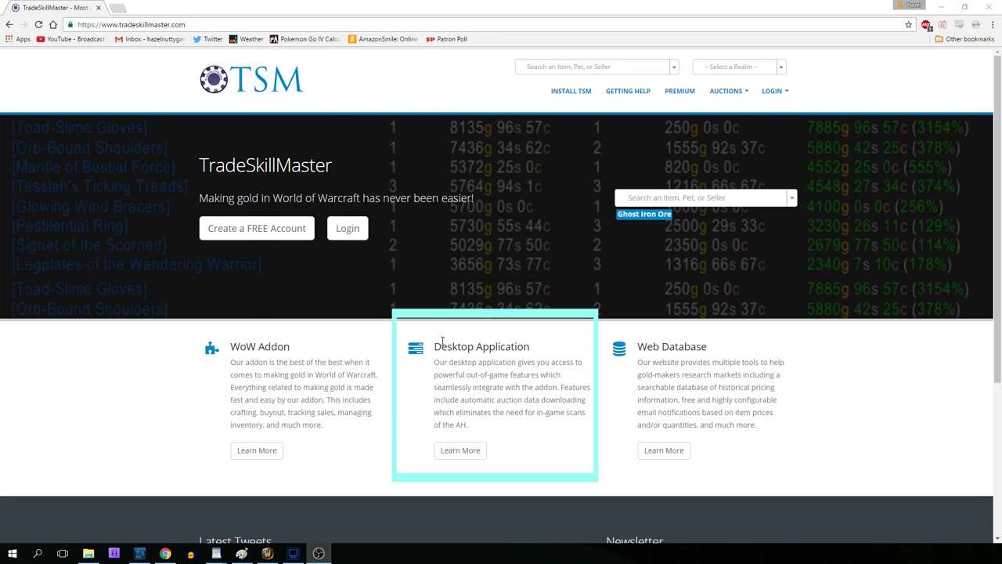
Step: Open the Desktop Application overview page from Learn More and scroll through it
{"action": "left_click", "coordinate": [480, 454]}
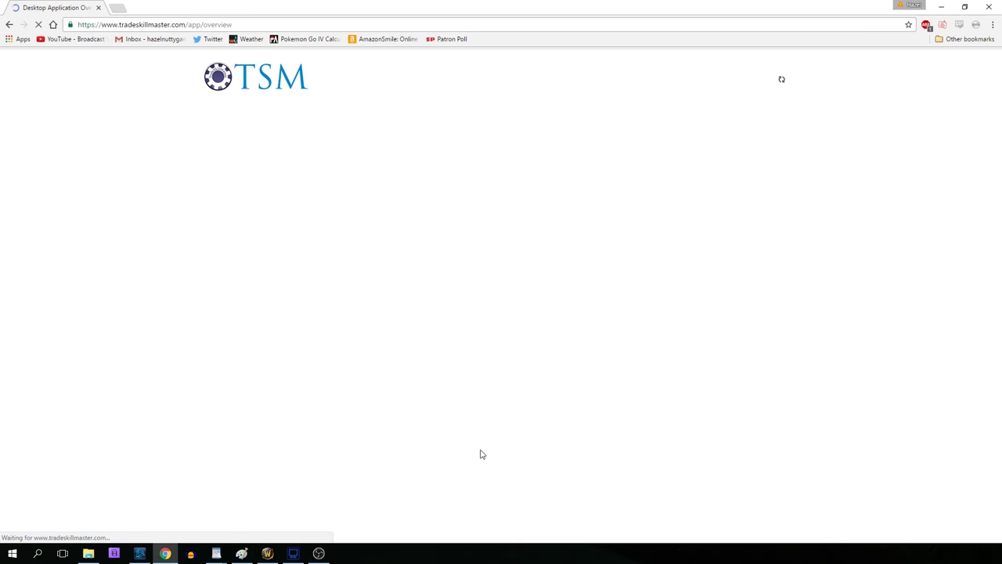
{"action": "mouse_move", "coordinate": [1001, 116]}
{"action": "left_mouse_down"}
{"action": "mouse_move", "coordinate": [1000, 144]}
{"action": "mouse_move", "coordinate": [1001, 124]}
{"action": "left_mouse_up"}
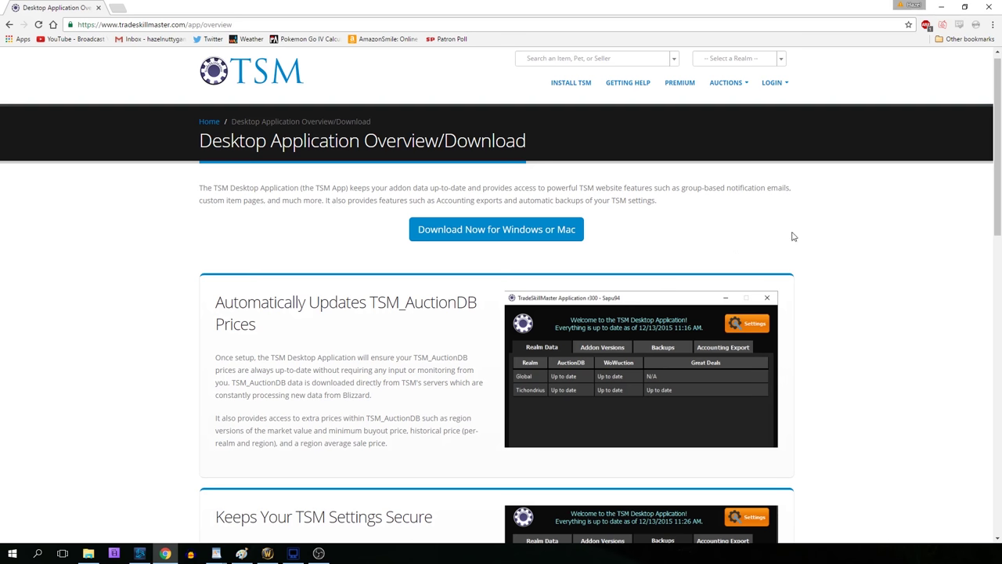
{"action": "left_click_drag", "start_coordinate": [999, 188], "coordinate": [996, 388]}
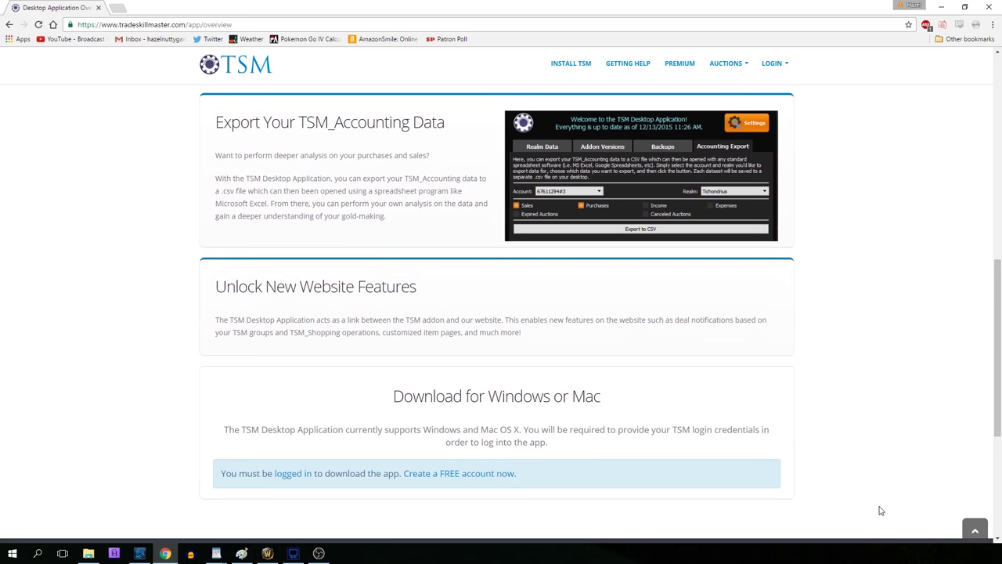
{"action": "left_click_drag", "start_coordinate": [999, 403], "coordinate": [1000, 191]}
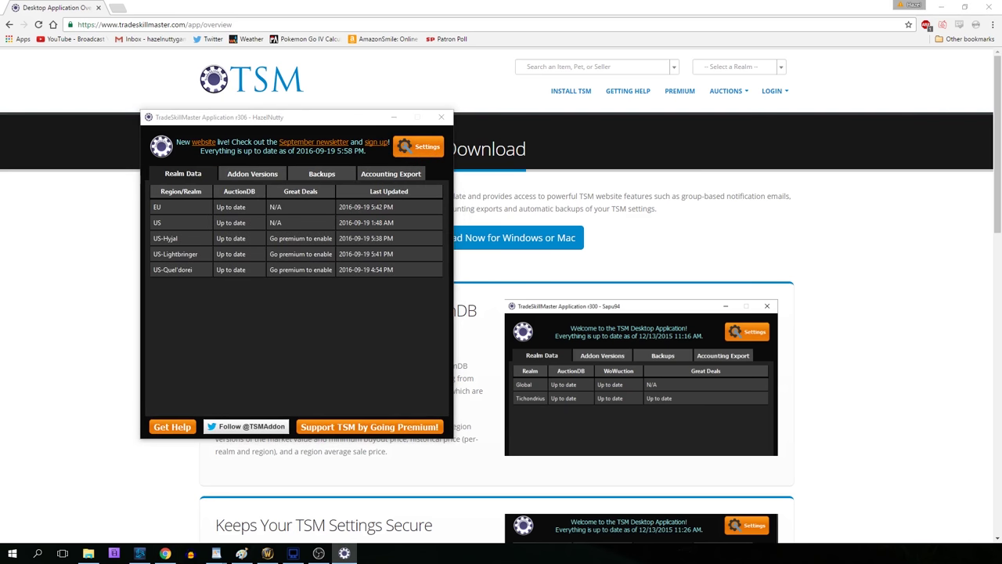
Step: Move the Settings window beside the main TSM app window and view its backup options
{"action": "left_click_drag", "start_coordinate": [640, 218], "coordinate": [642, 134]}
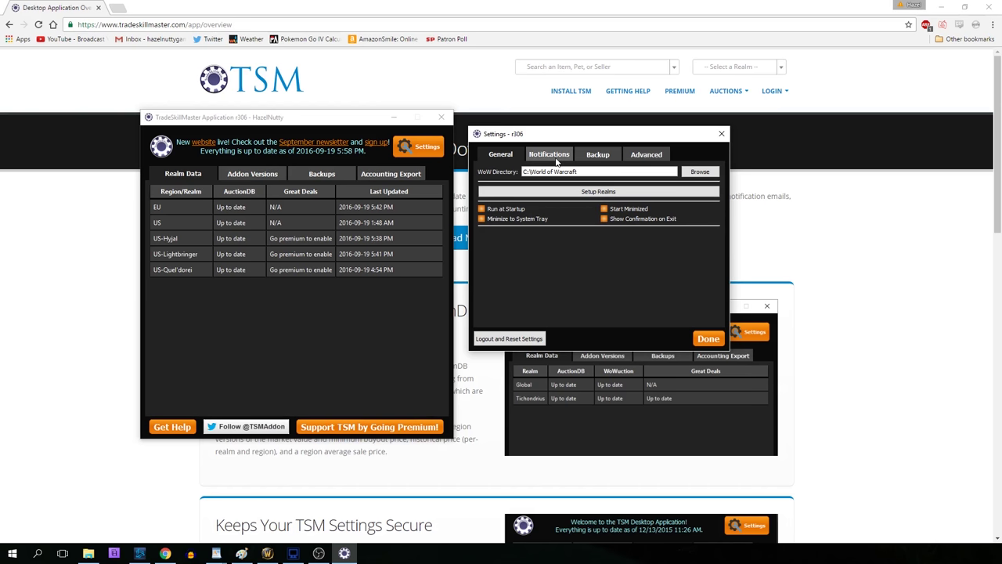
{"action": "left_click", "coordinate": [587, 160]}
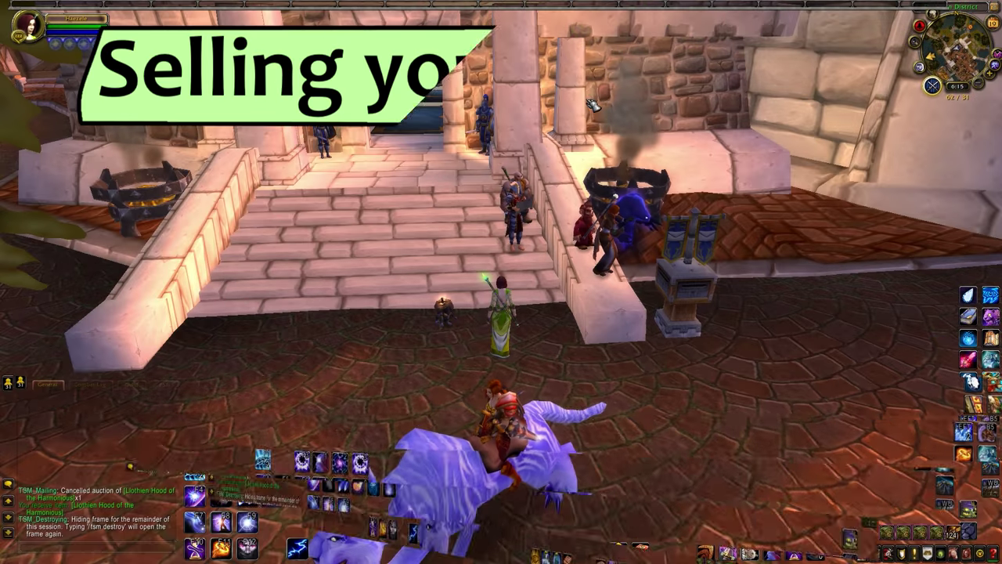
Step: Turn the view slightly left and open TSM from its minimap button
{"action": "key", "text": "a"}
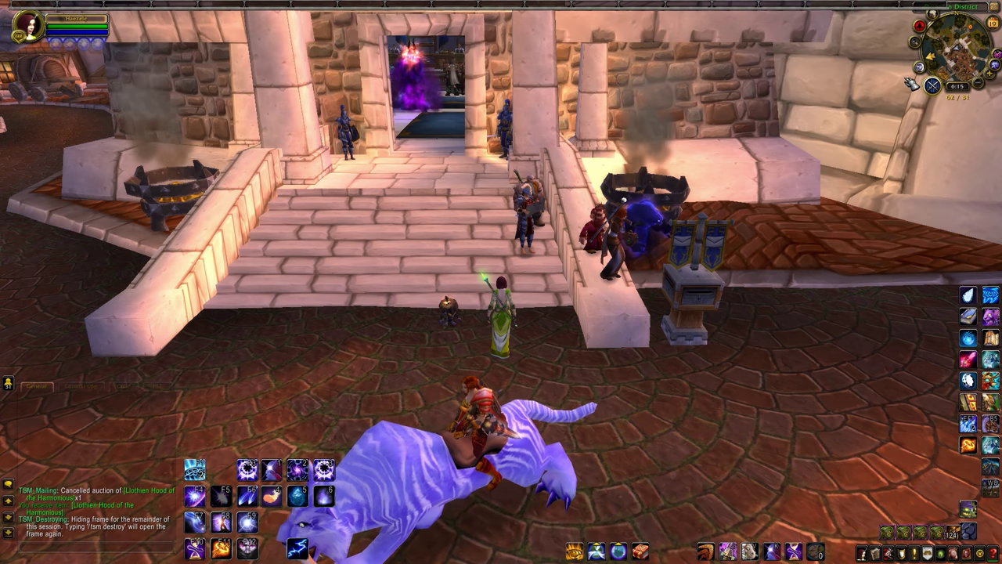
{"action": "key", "text": "a"}
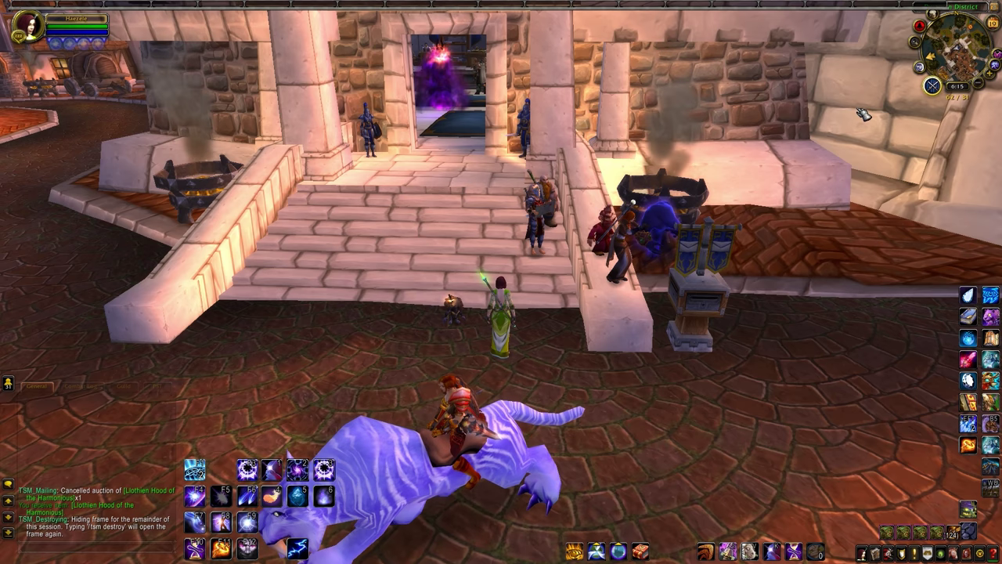
{"action": "left_click", "coordinate": [910, 80]}
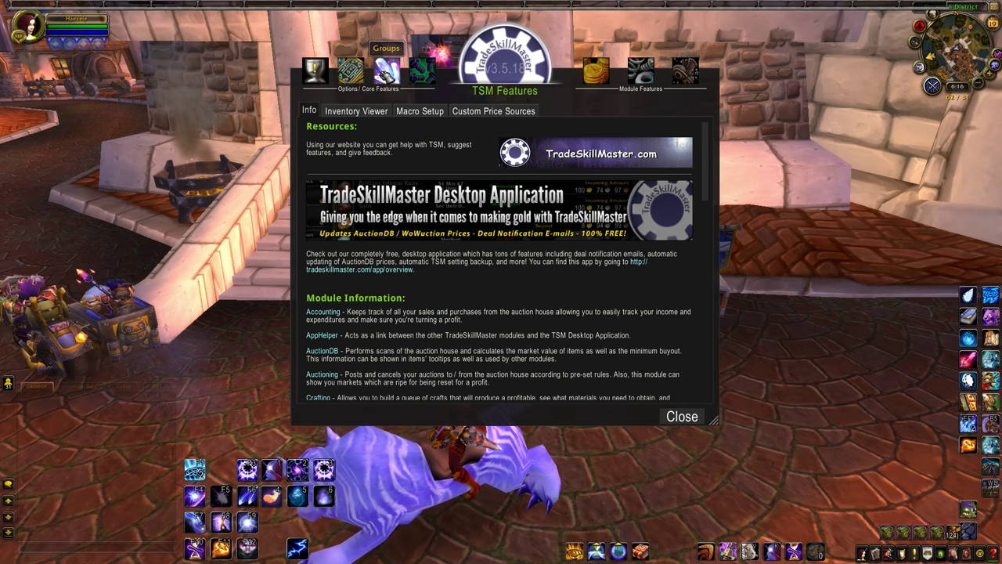
Step: Create a new TSM group named 'Stuff to Sell'
{"action": "left_click", "coordinate": [386, 72]}
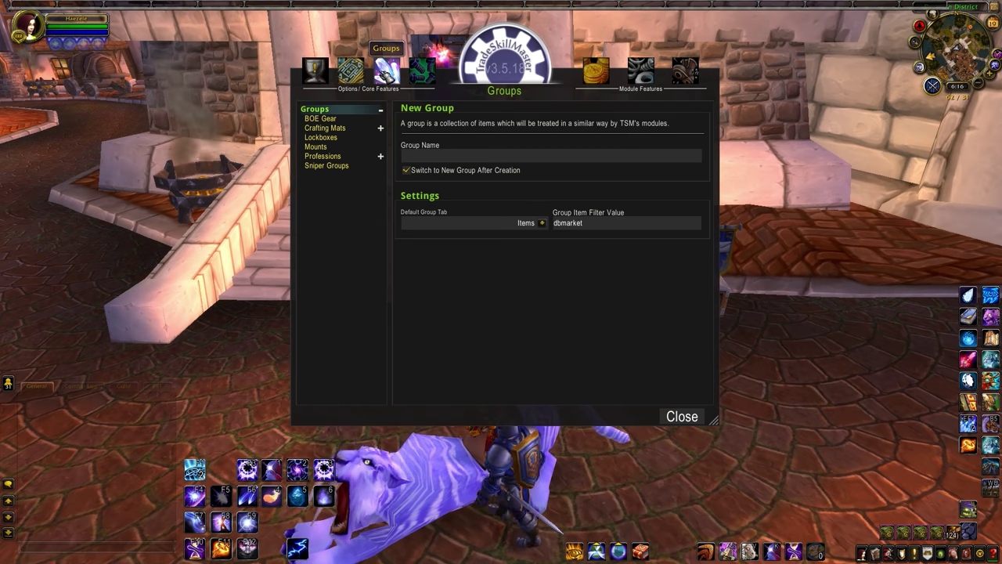
{"action": "left_click", "coordinate": [444, 156]}
{"action": "type", "text": "Stuff to Sell"}
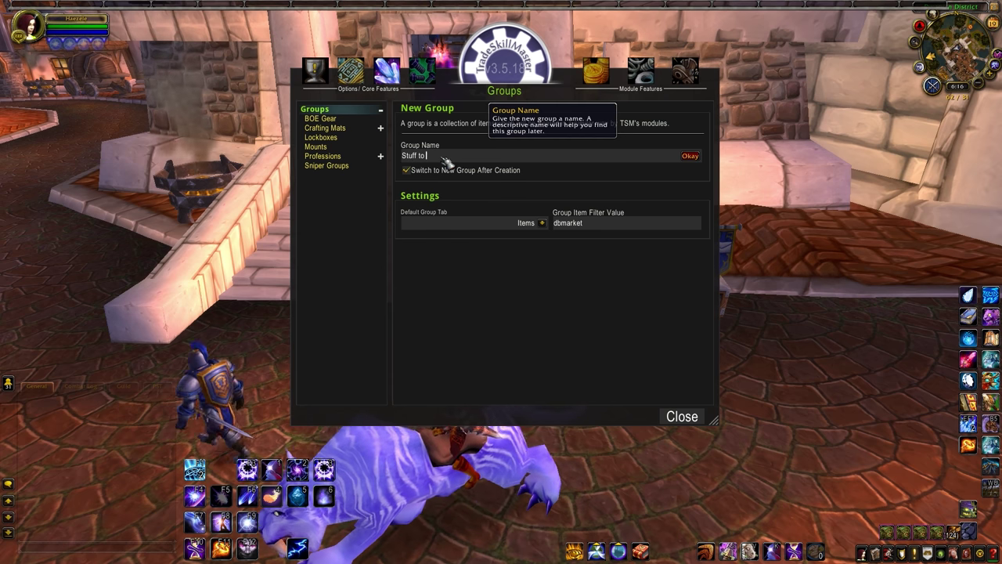
{"action": "left_click", "coordinate": [686, 155]}
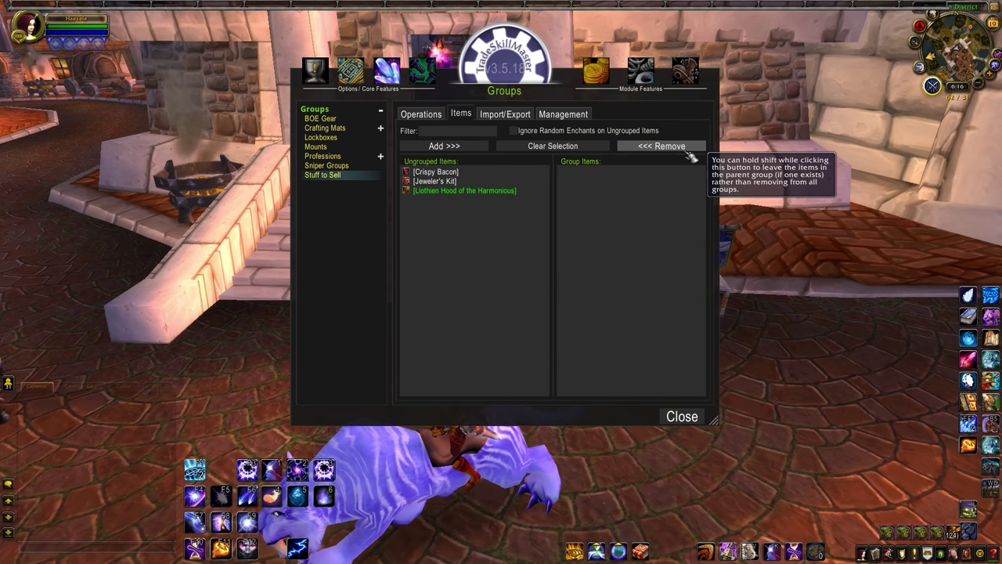
Step: Add Llothien Hood of the Harmonious to the group and view its operations
{"action": "left_click", "coordinate": [473, 191]}
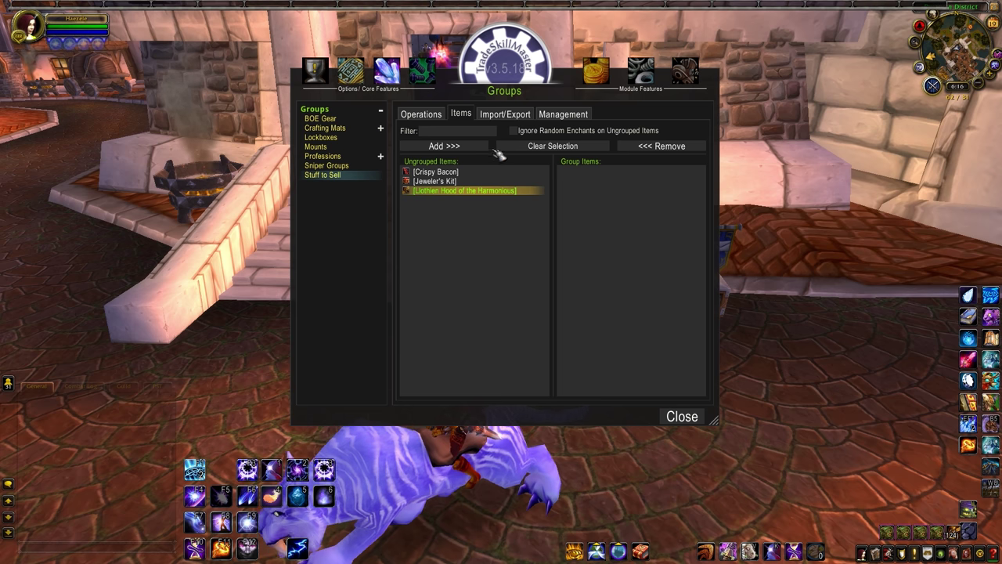
{"action": "left_click", "coordinate": [480, 149]}
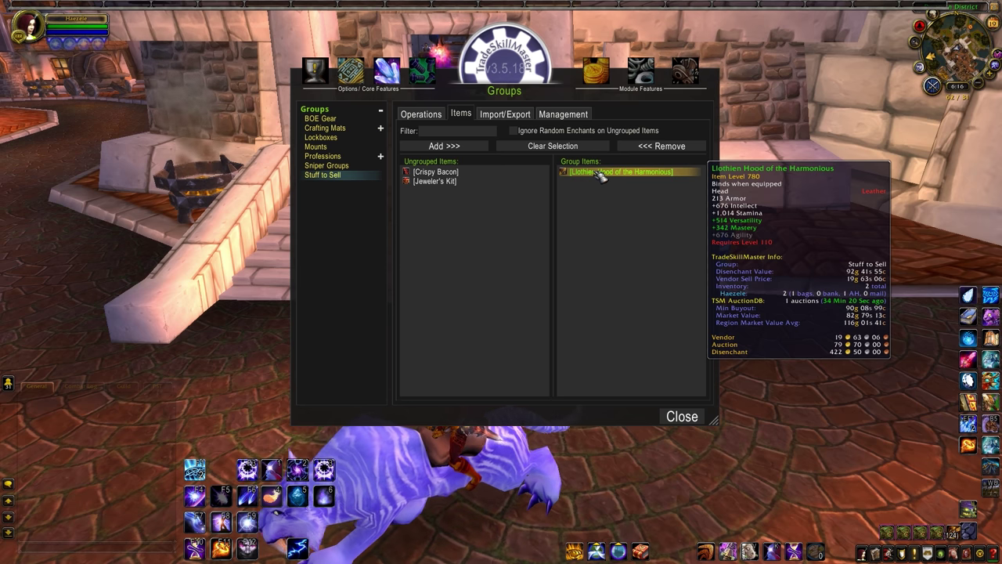
{"action": "left_click", "coordinate": [440, 115]}
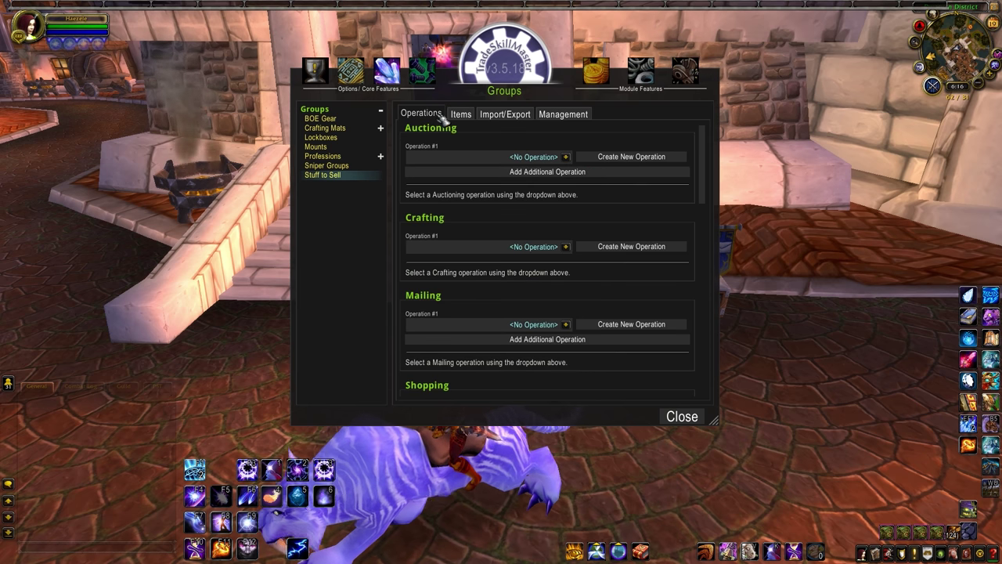
Step: Create the auctioning operation 'Sell Stuff' and apply it to Stuff to Sell
{"action": "left_click", "coordinate": [615, 158]}
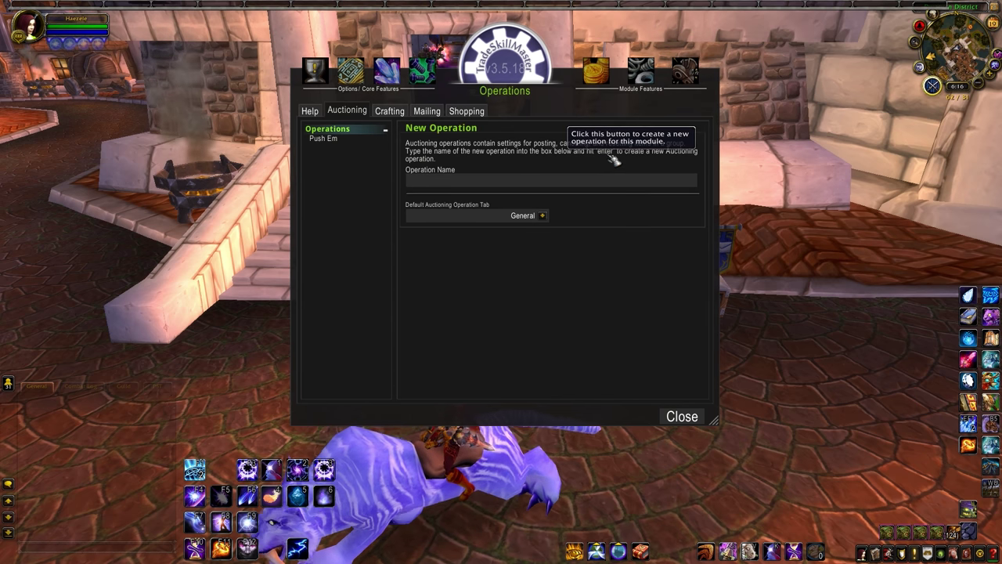
{"action": "left_click", "coordinate": [560, 185]}
{"action": "type", "text": "Sell"}
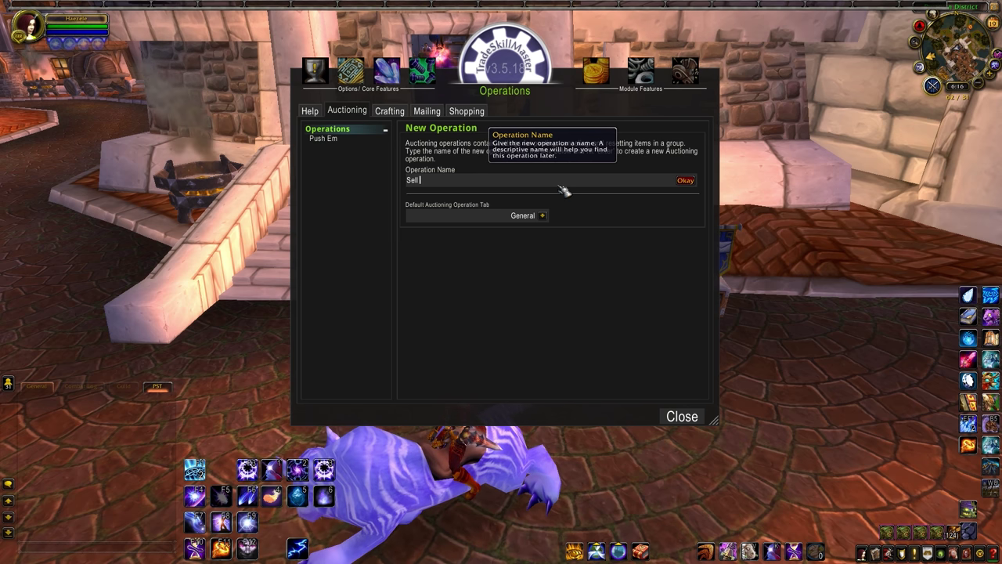
{"action": "type", "text": " Stuff"}
{"action": "left_click", "coordinate": [685, 180]}
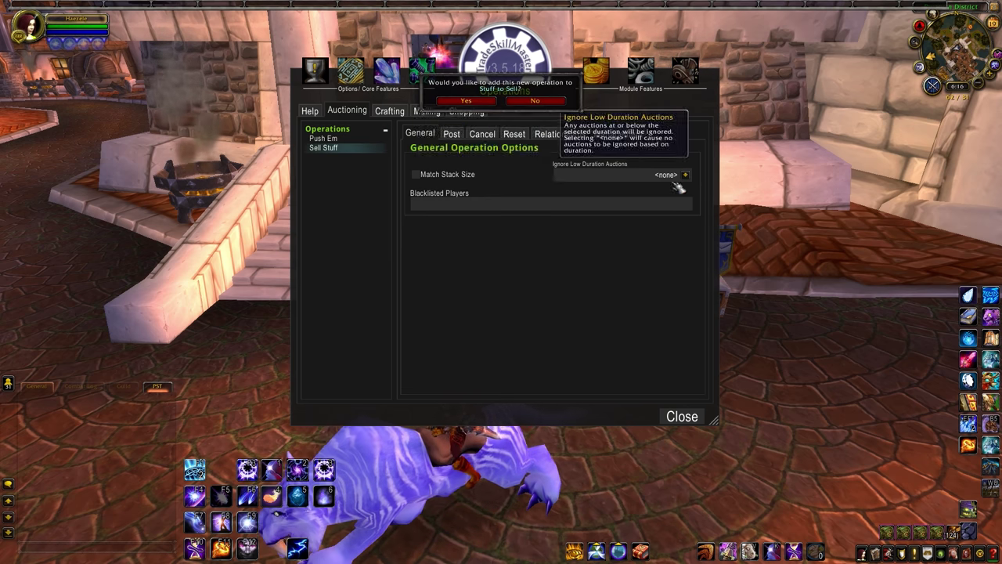
{"action": "left_click", "coordinate": [466, 100]}
Step: Set posting to 48 Hours duration, stack size 25, with partial stacks allowed
{"action": "left_click", "coordinate": [453, 134]}
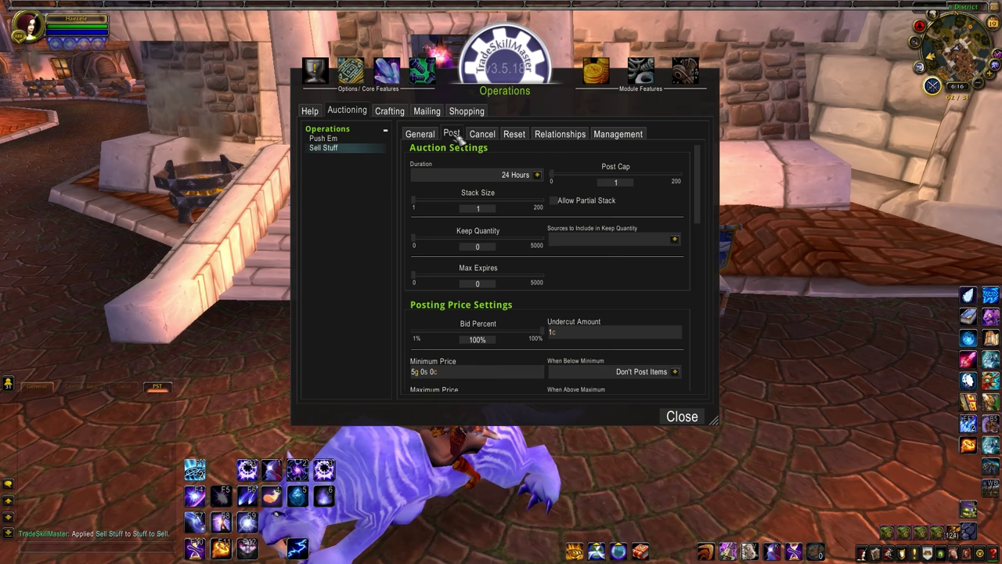
{"action": "left_click", "coordinate": [537, 175]}
{"action": "left_click", "coordinate": [438, 212]}
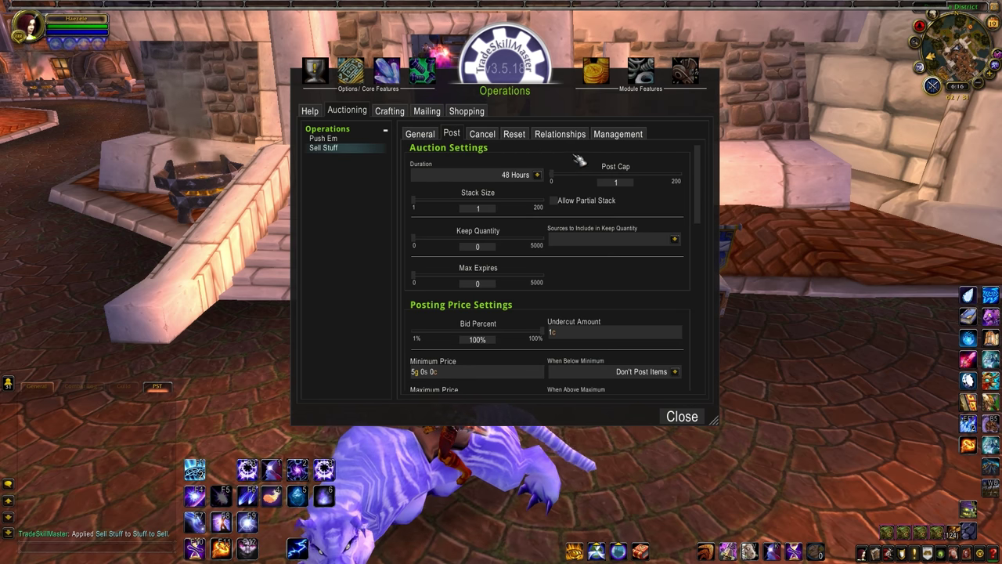
{"action": "left_click", "coordinate": [479, 209]}
{"action": "type", "text": "25"}
{"action": "left_click", "coordinate": [507, 209]}
{"action": "left_click", "coordinate": [563, 202]}
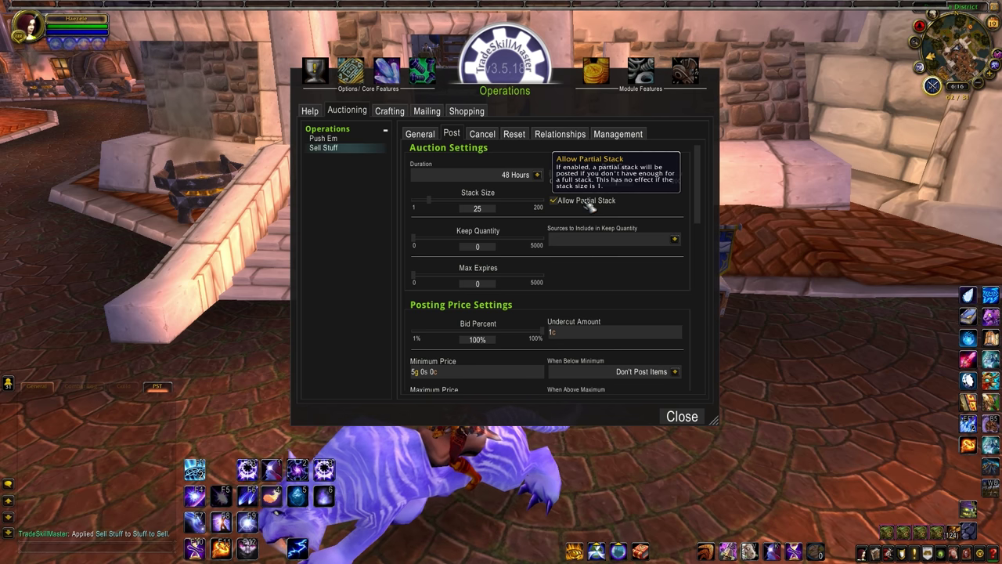
Step: Change the undercut amount from 1c to 1s, leaving minimum price unchanged
{"action": "scroll", "coordinate": [587, 202], "scroll_direction": "down", "scroll_amount": 3}
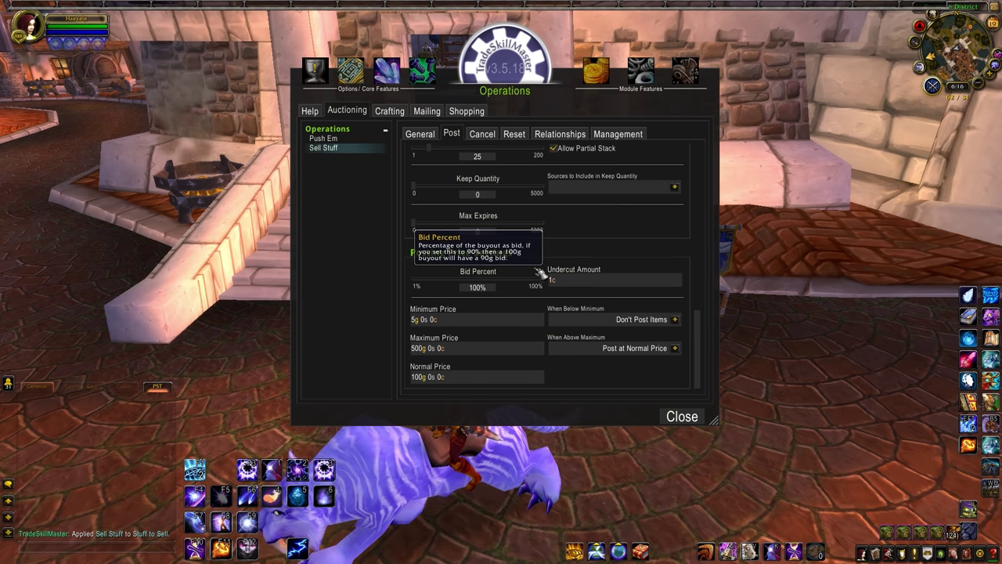
{"action": "left_click", "coordinate": [556, 280]}
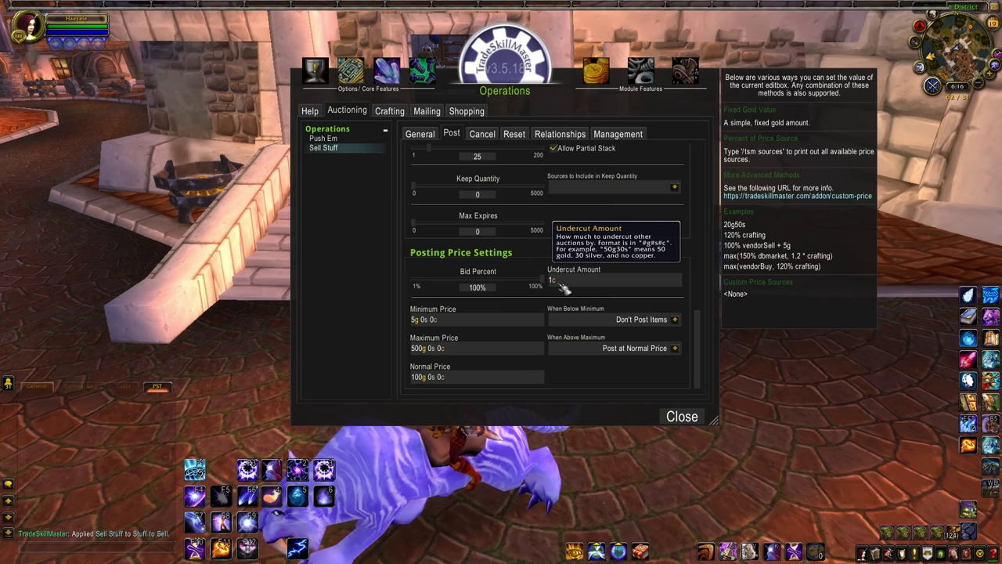
{"action": "key", "text": "BackSpace"}
{"action": "type", "text": "s"}
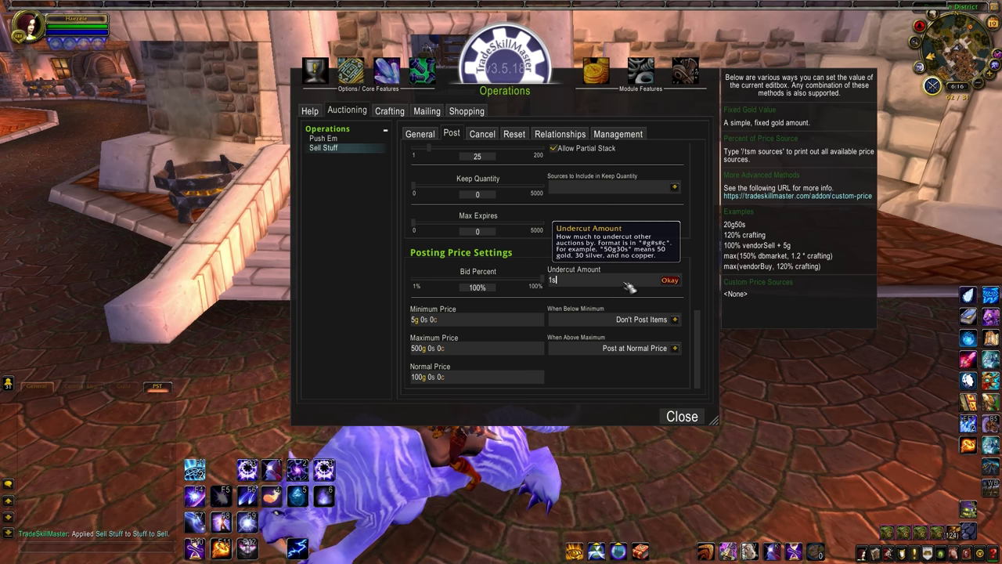
{"action": "left_click", "coordinate": [666, 282]}
{"action": "left_click", "coordinate": [460, 320]}
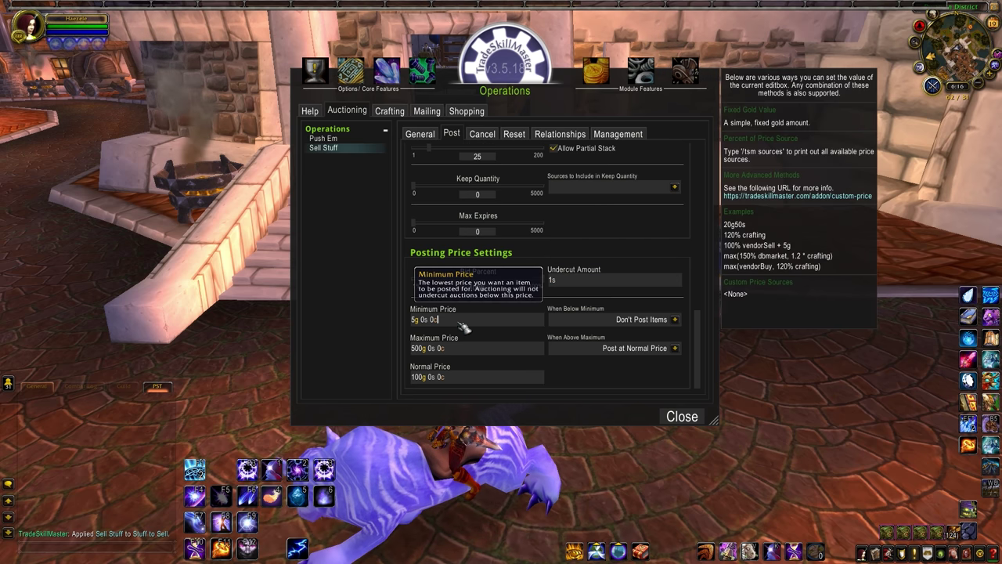
{"action": "key", "text": "Escape"}
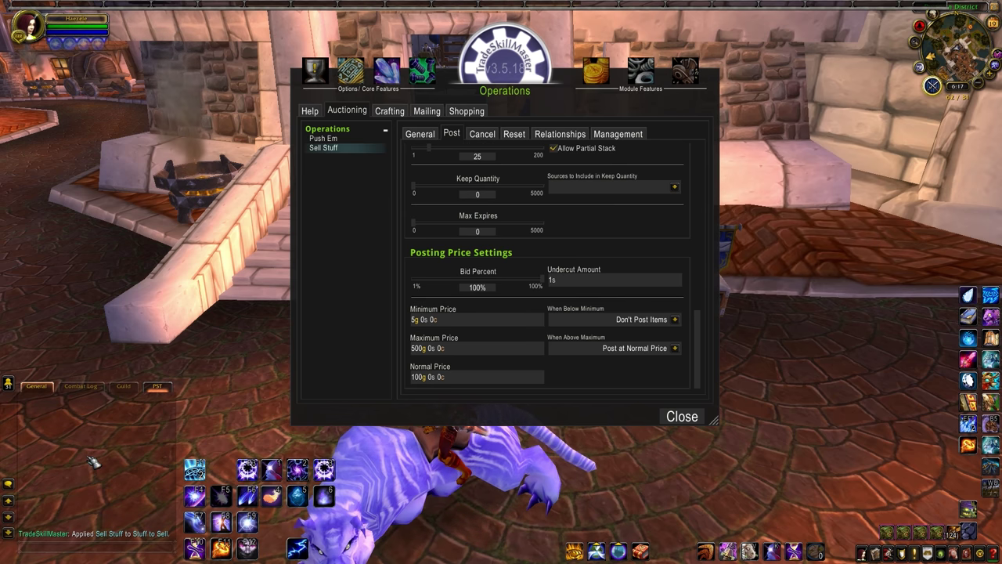
Step: Run /tsm sources in chat to list available price sources
{"action": "key", "text": "Return"}
{"action": "type", "text": "tsm sources"}
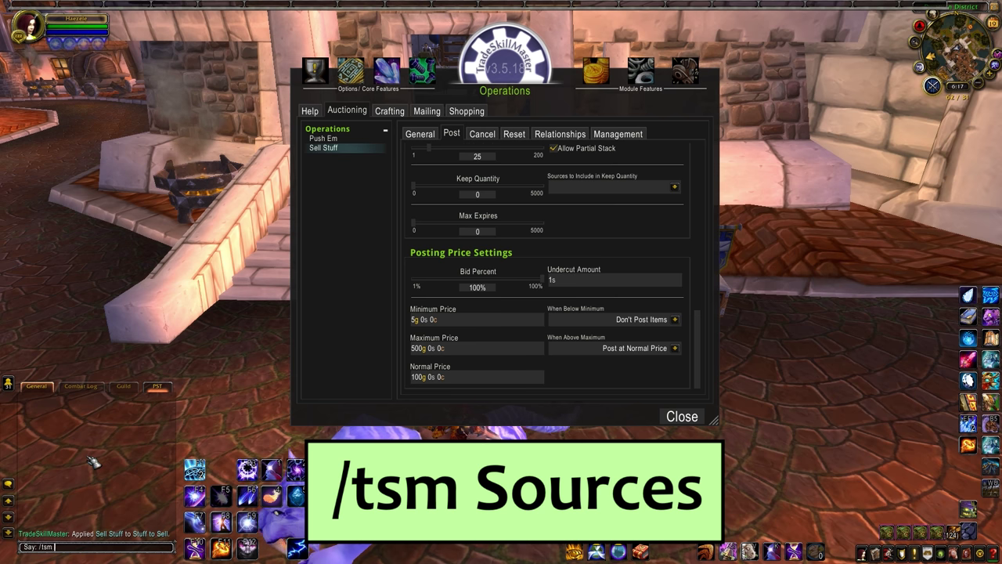
{"action": "key", "text": "Return"}
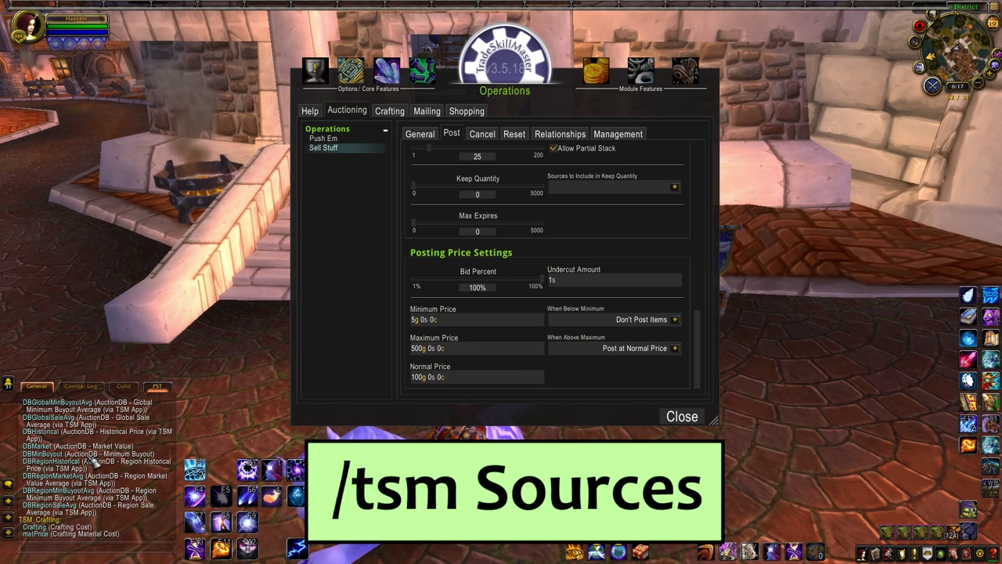
{"action": "scroll", "coordinate": [92, 461], "scroll_direction": "up", "scroll_amount": 3}
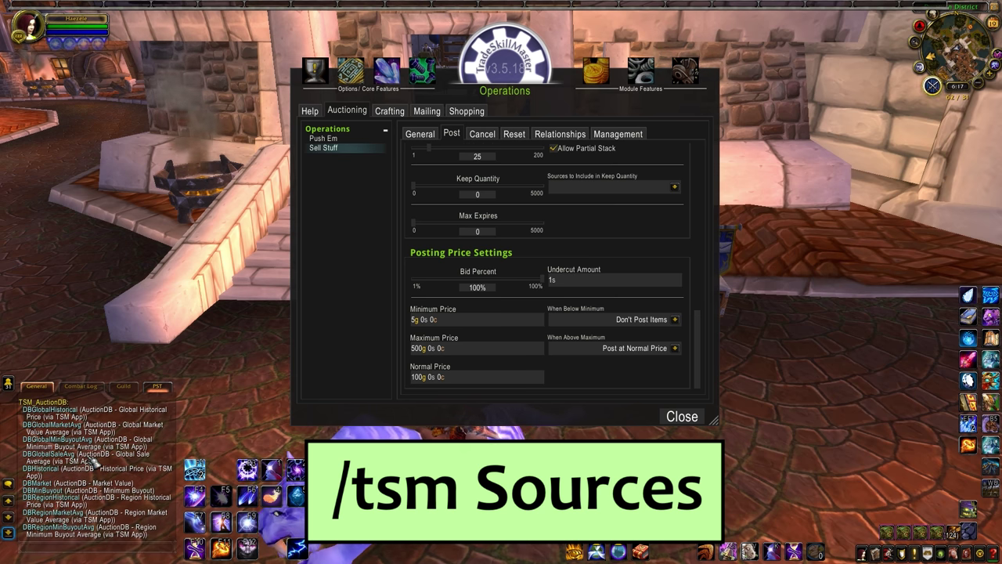
Step: Set minimum price to 125% vendorSell and maximum price to 300% DBMarket
{"action": "left_click", "coordinate": [447, 319]}
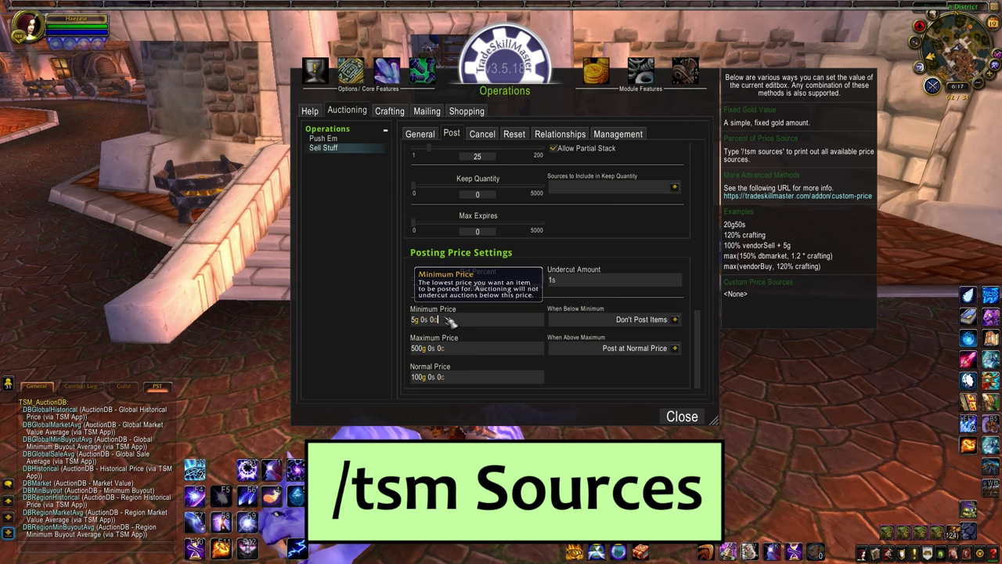
{"action": "key", "text": "BackSpace"}
{"action": "key", "text": "BackSpace"}
{"action": "key", "text": "BackSpace"}
{"action": "key", "text": "BackSpace"}
{"action": "key", "text": "BackSpace"}
{"action": "key", "text": "BackSpace"}
{"action": "key", "text": "BackSpace"}
{"action": "key", "text": "BackSpace"}
{"action": "type", "text": "125% vendorSell"}
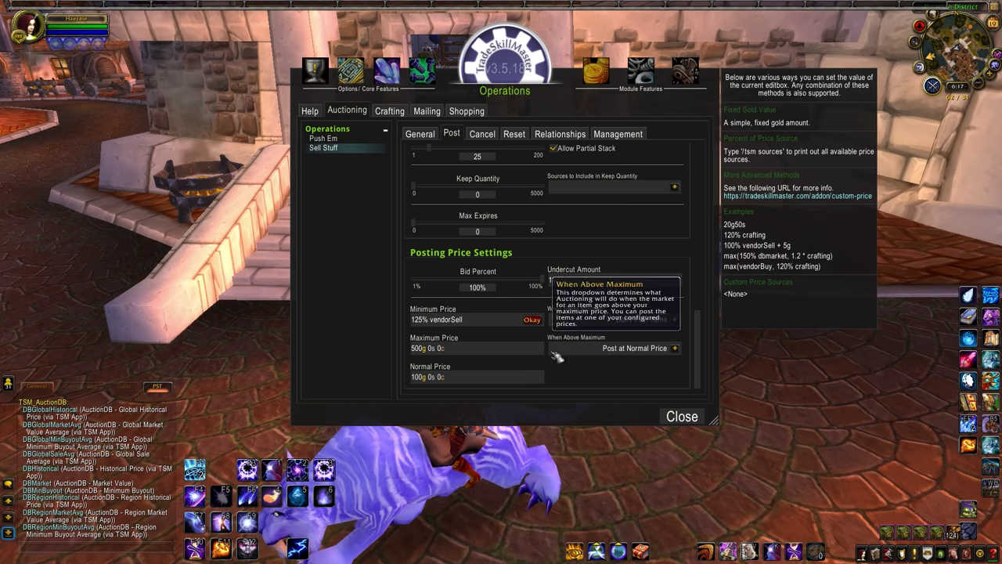
{"action": "left_click", "coordinate": [532, 320]}
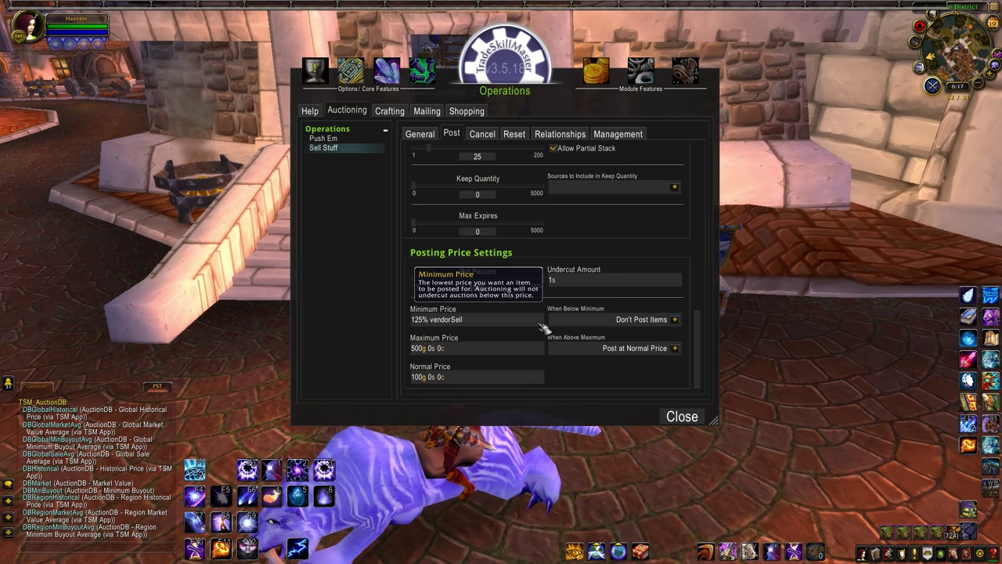
{"action": "left_click", "coordinate": [498, 352]}
{"action": "key", "text": "BackSpace"}
{"action": "key", "text": "BackSpace"}
{"action": "key", "text": "BackSpace"}
{"action": "key", "text": "BackSpace"}
{"action": "key", "text": "BackSpace"}
{"action": "key", "text": "BackSpace"}
{"action": "key", "text": "BackSpace"}
{"action": "key", "text": "BackSpace"}
{"action": "key", "text": "BackSpace"}
{"action": "key", "text": "BackSpace"}
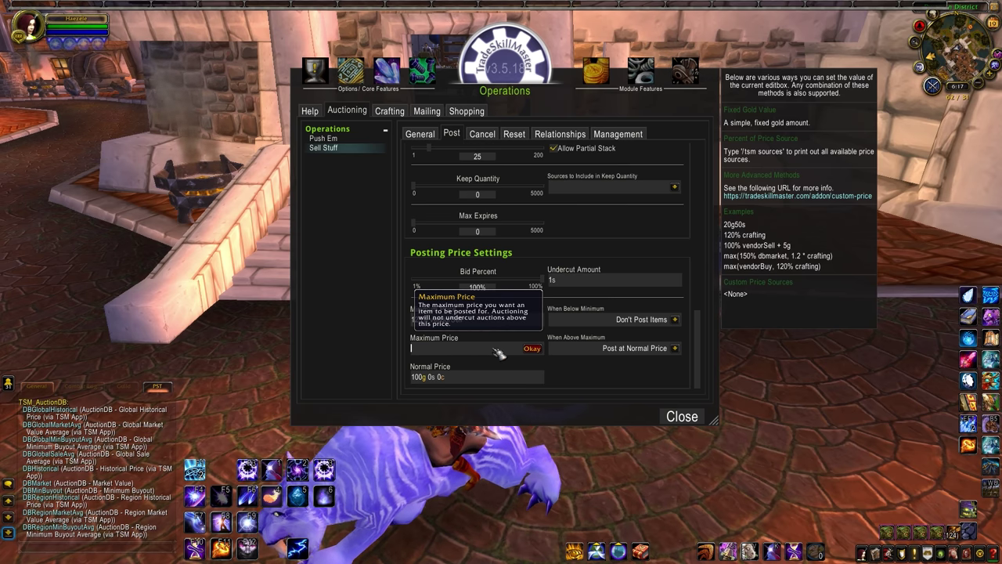
{"action": "type", "text": "300% DBMarket"}
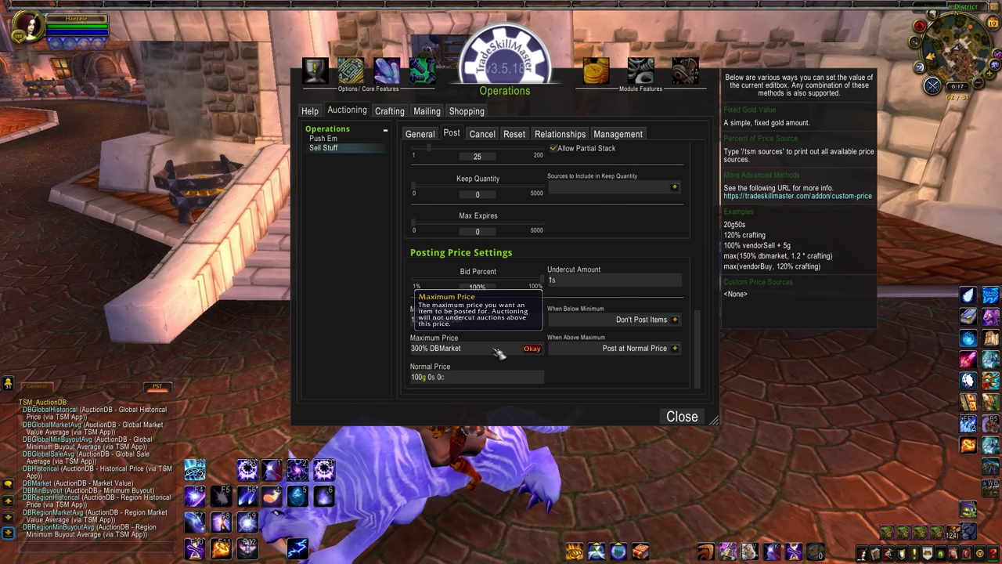
{"action": "left_click", "coordinate": [530, 350]}
Step: Set normal price to 110% DBMarket and post at maximum price when above maximum
{"action": "left_click", "coordinate": [497, 378]}
{"action": "double_click", "coordinate": [498, 378]}
{"action": "type", "text": "110% DBMAR"}
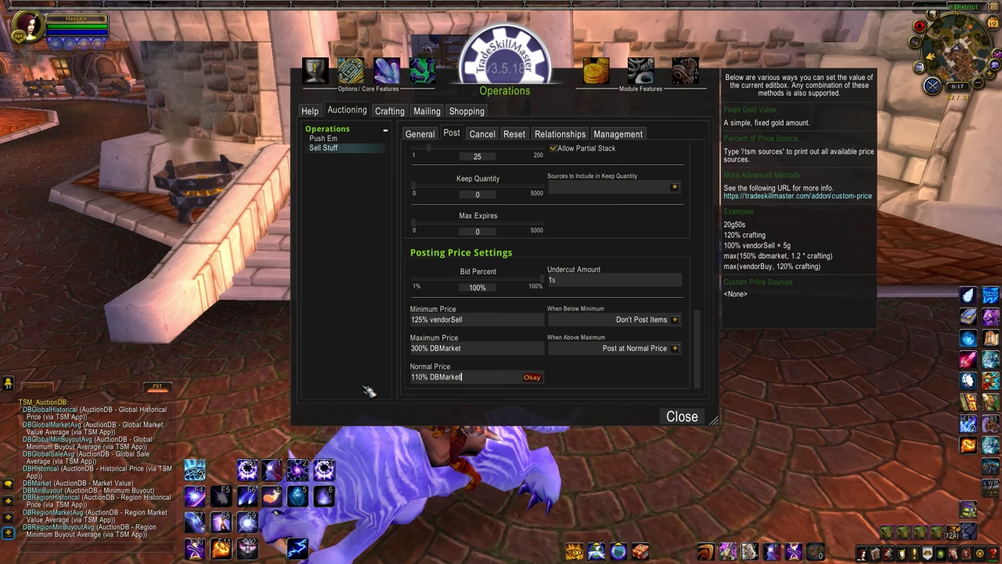
{"action": "left_click", "coordinate": [675, 348]}
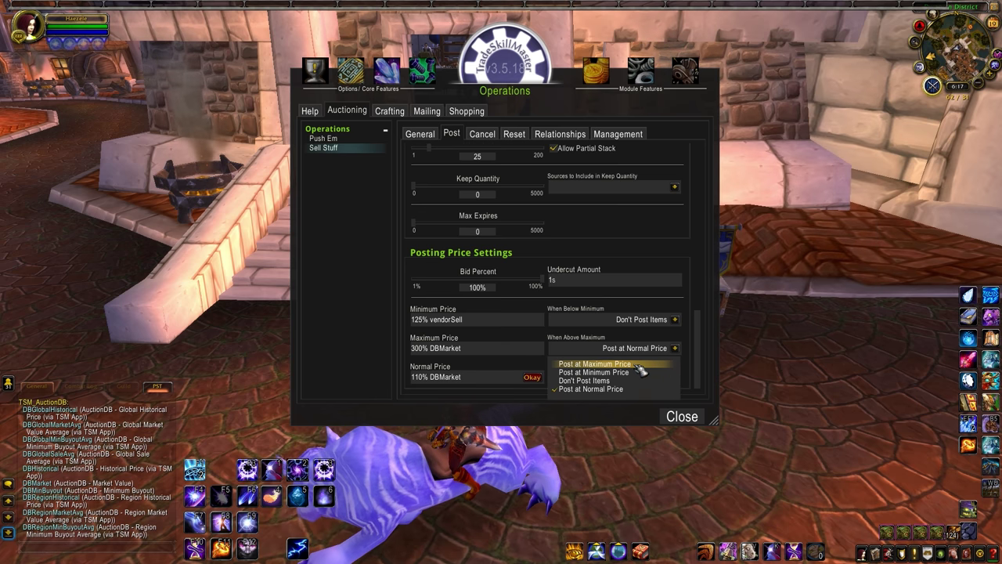
{"action": "left_click", "coordinate": [595, 364]}
{"action": "left_click", "coordinate": [532, 376]}
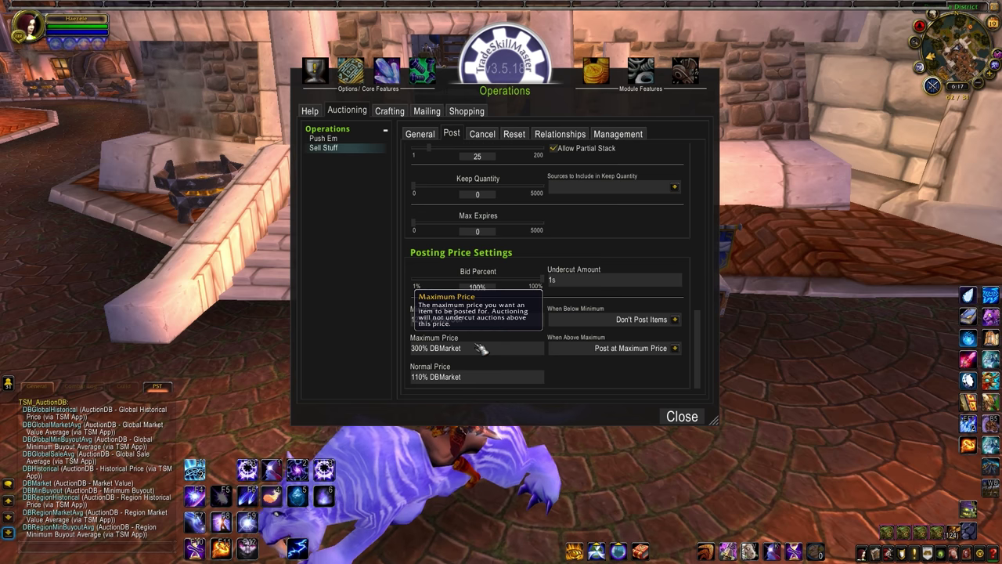
{"action": "left_click", "coordinate": [681, 416]}
Step: At the auctioneer, post-scan Stuff to Sell and post the Llothien Hood of the Harmonious
{"action": "key", "text": "w"}
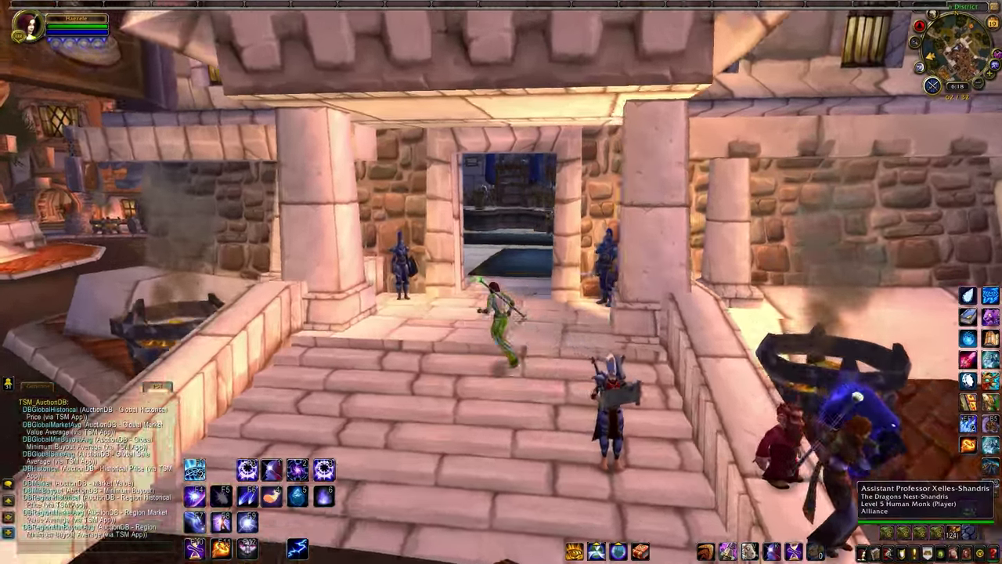
{"action": "key", "text": "w"}
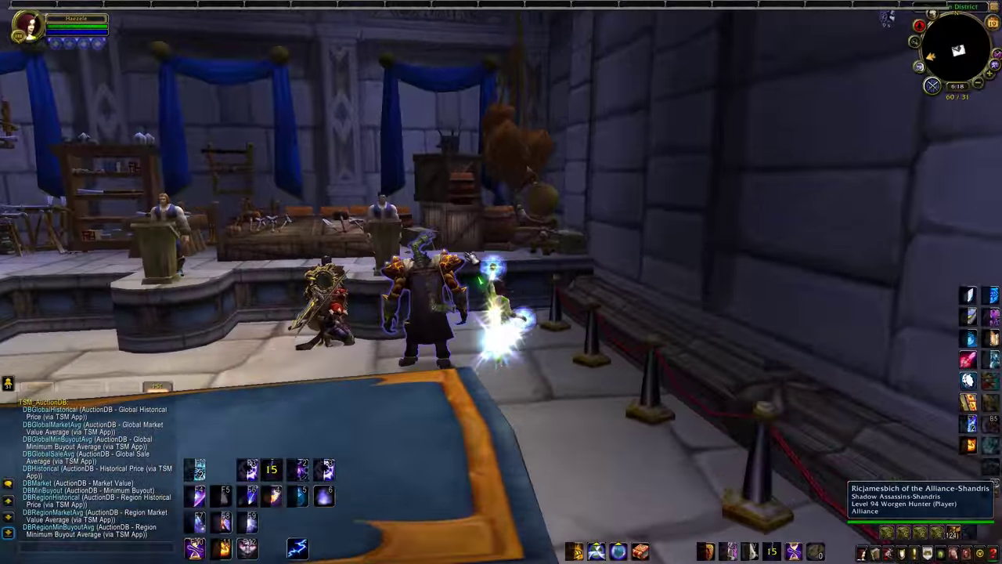
{"action": "right_click", "coordinate": [368, 216]}
{"action": "left_click", "coordinate": [308, 301]}
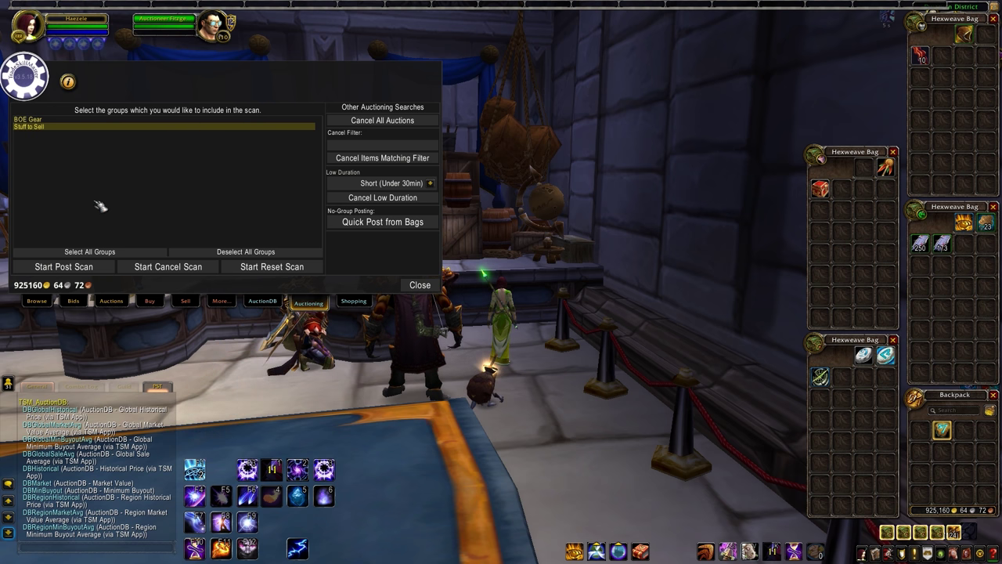
{"action": "left_click", "coordinate": [67, 267]}
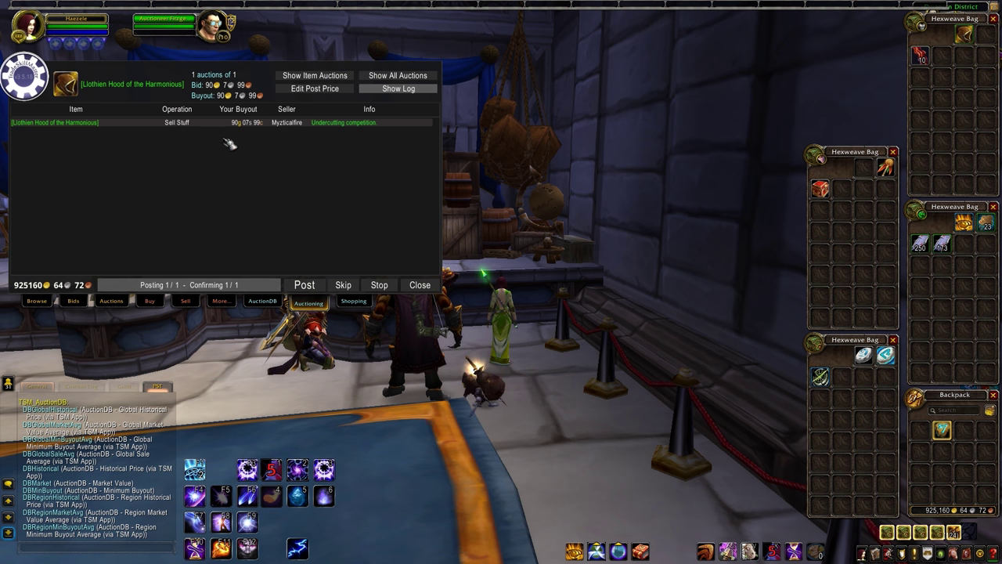
{"action": "left_click", "coordinate": [303, 287]}
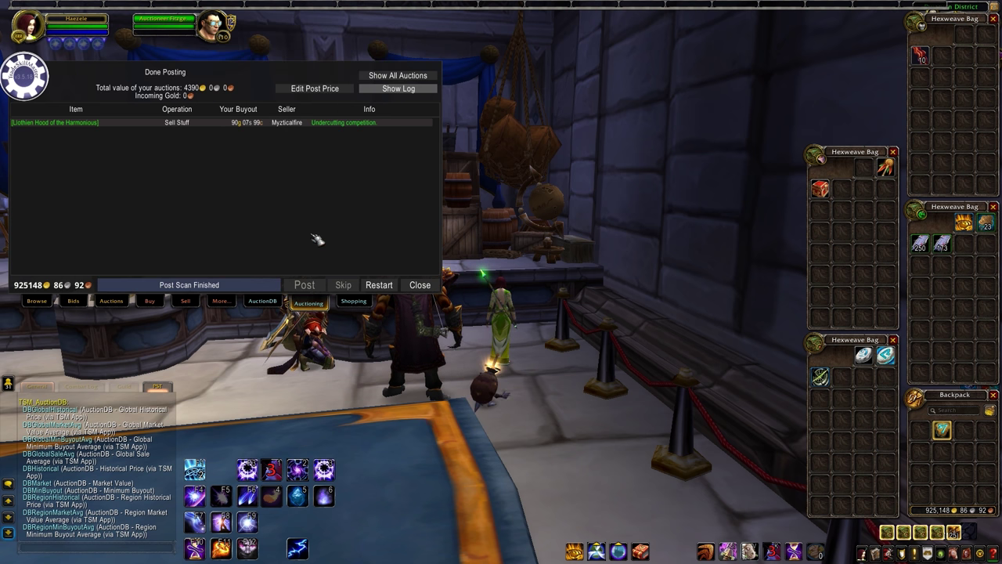